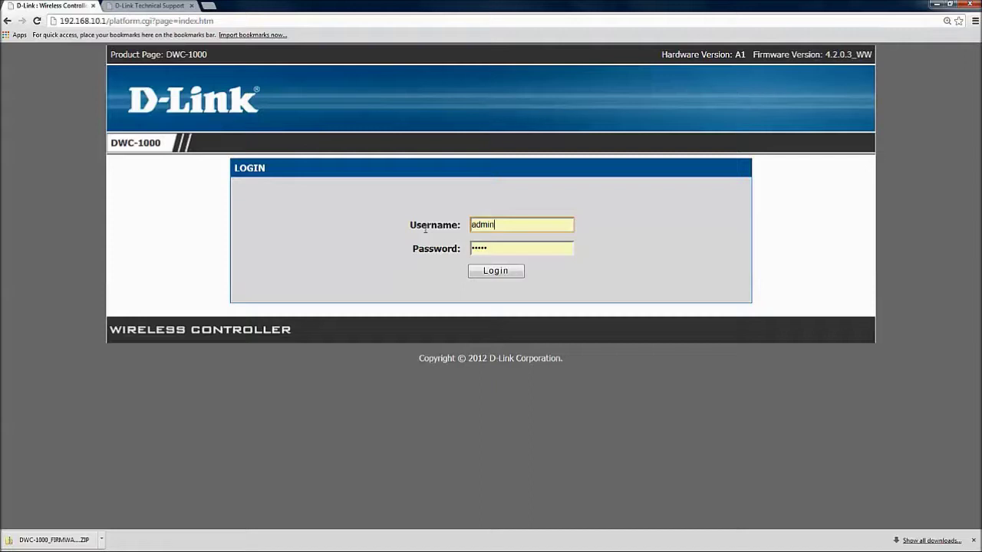
# Log in to the wireless controller with the prefilled admin account.
pyautogui.click(512, 247)
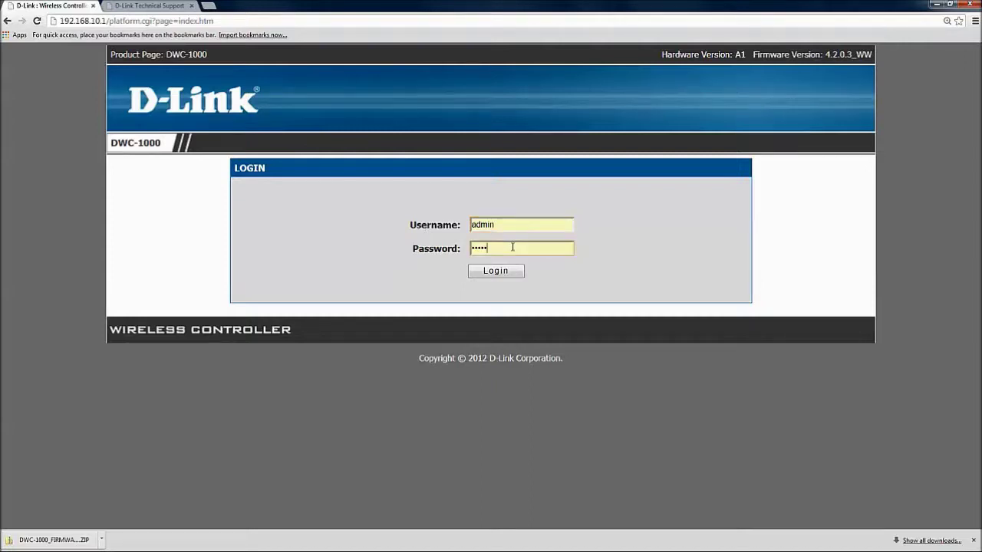
pyautogui.click(496, 270)
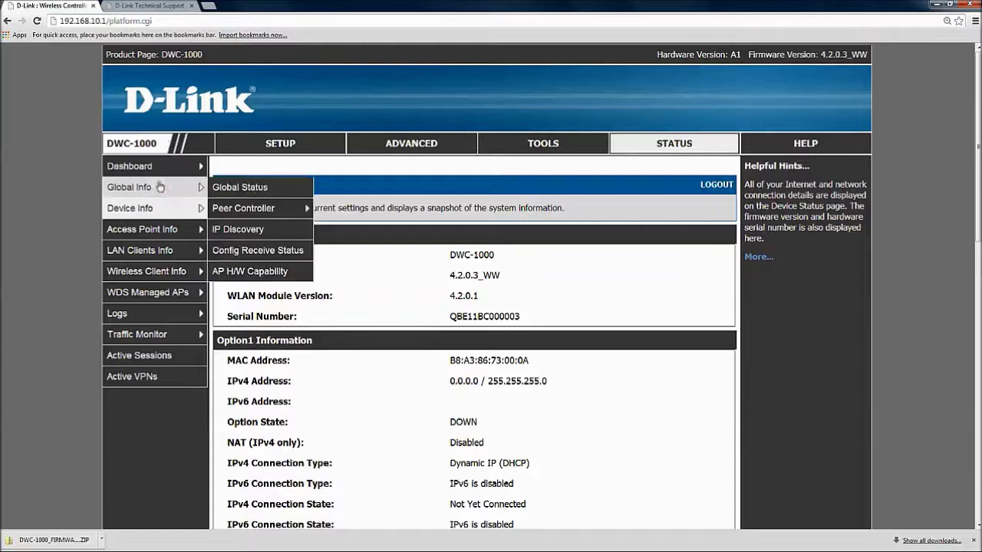
# Open the access points summary and check the list of APs.
pyautogui.moveTo(155, 238)
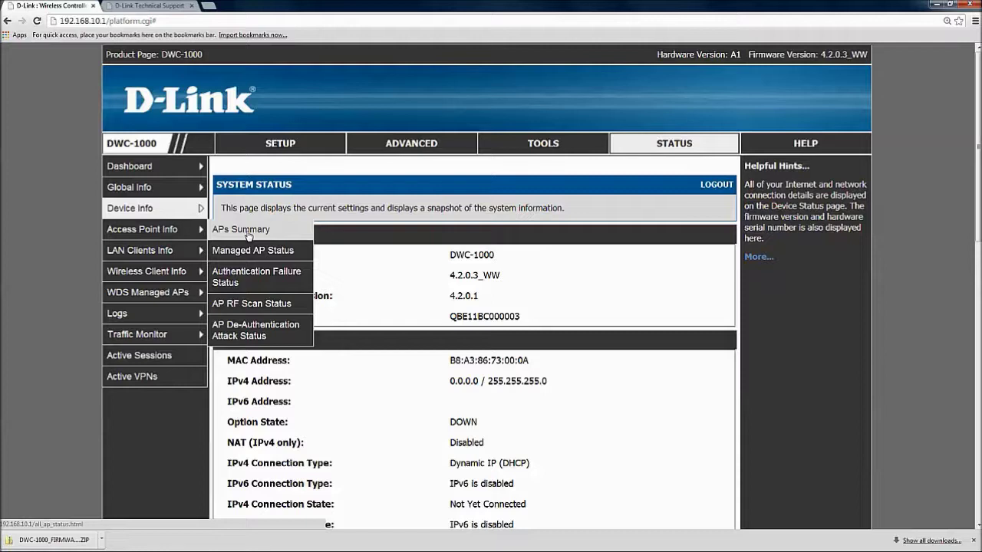
pyautogui.click(279, 233)
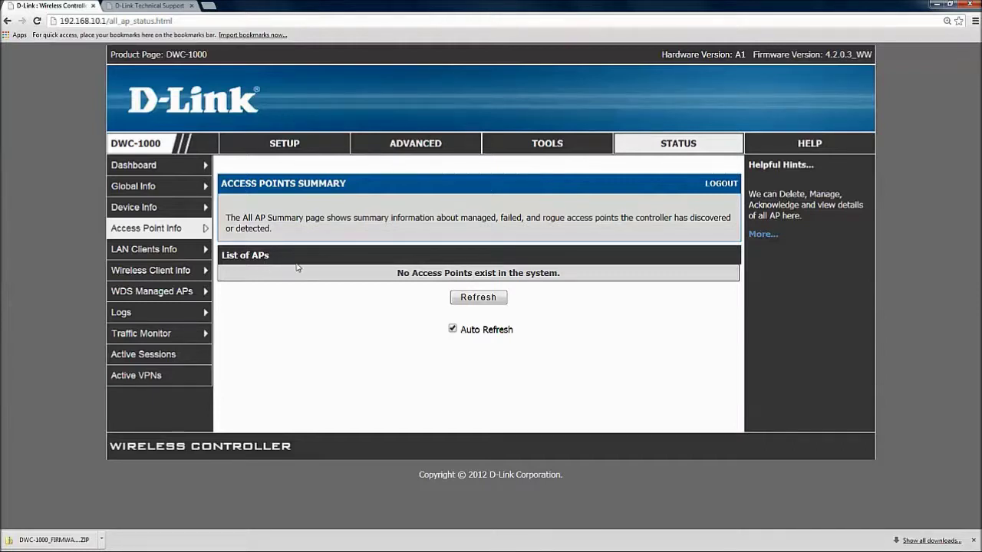
pyautogui.moveTo(223, 258); pyautogui.dragTo(271, 261)
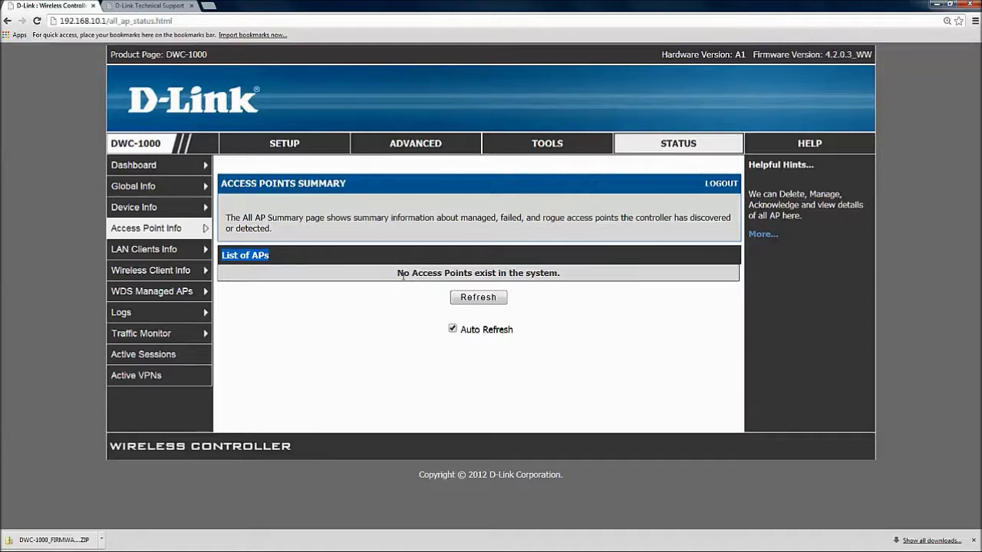
pyautogui.tripleClick(428, 275)
pyautogui.click(418, 274)
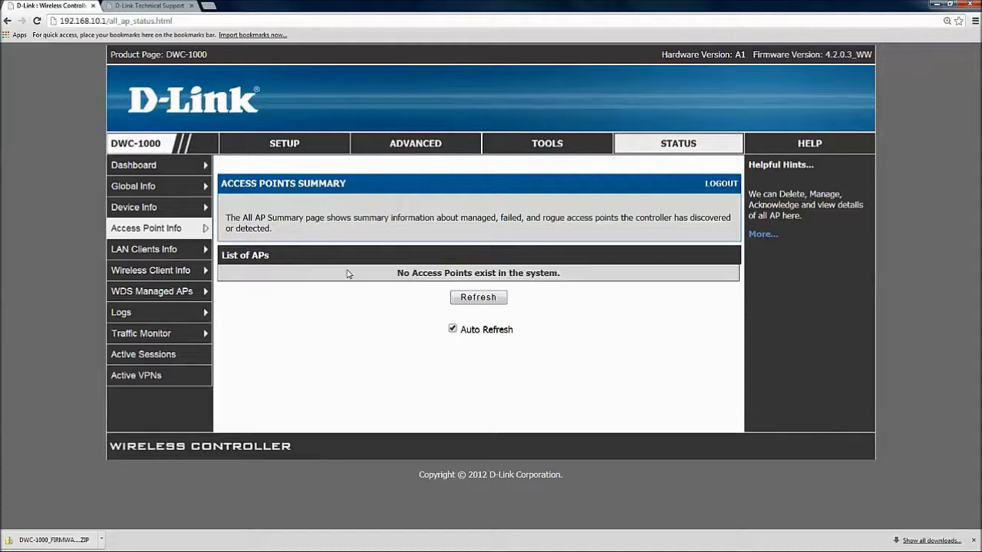
# In the LAN setup configuration, set the DHCP mode to DHCP Server and save the settings.
pyautogui.click(291, 145)
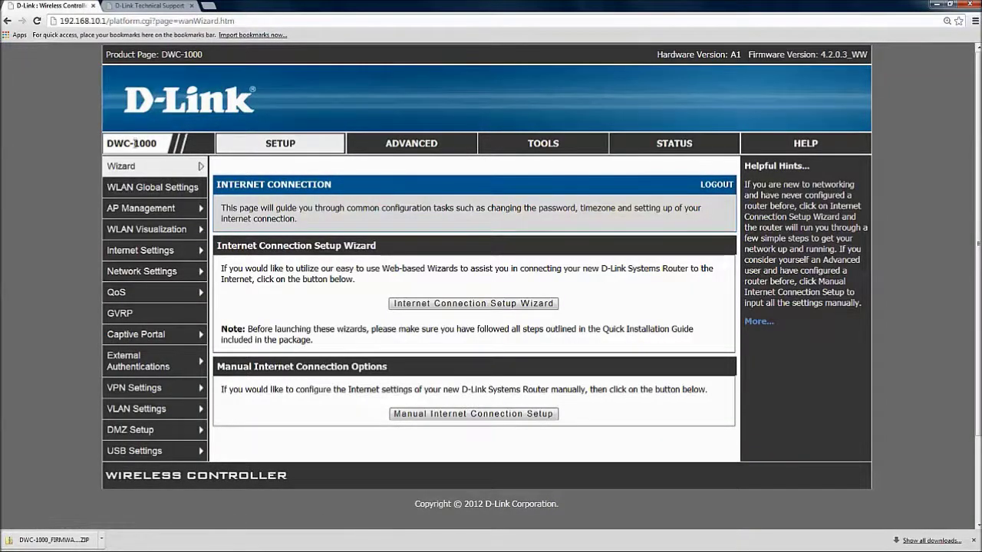
pyautogui.moveTo(130, 219)
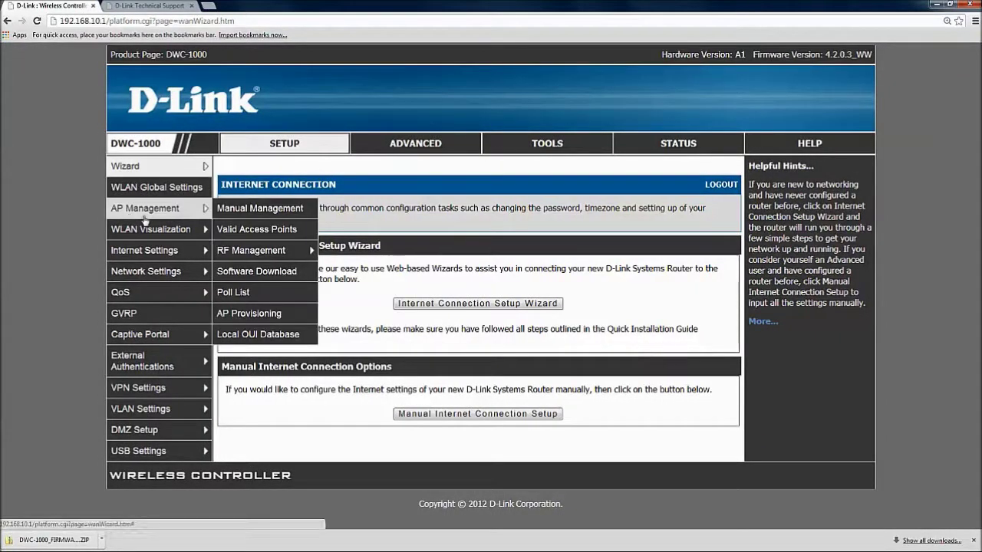
pyautogui.moveTo(154, 297)
pyautogui.moveTo(154, 273)
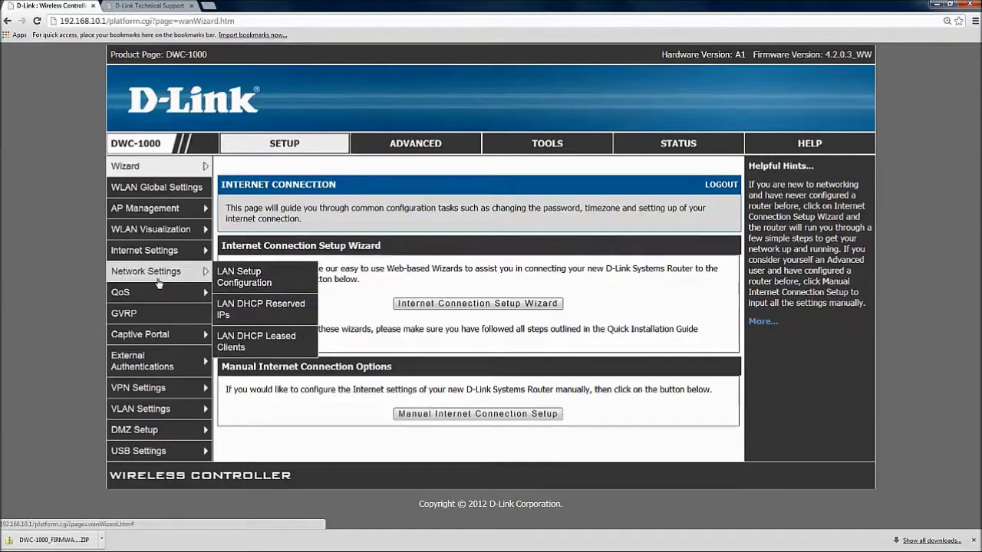
pyautogui.click(290, 286)
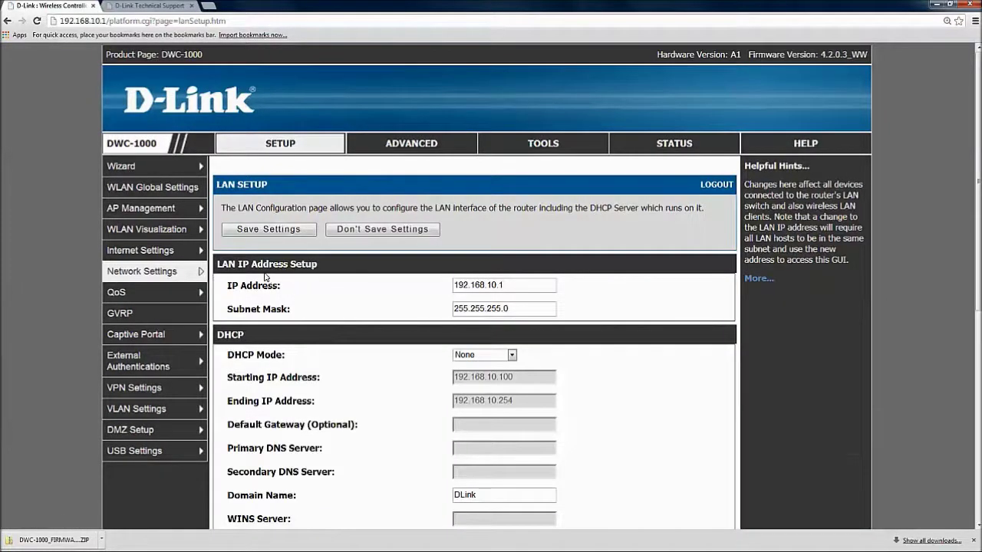
pyautogui.click(506, 285)
pyautogui.click(334, 346)
pyautogui.click(512, 357)
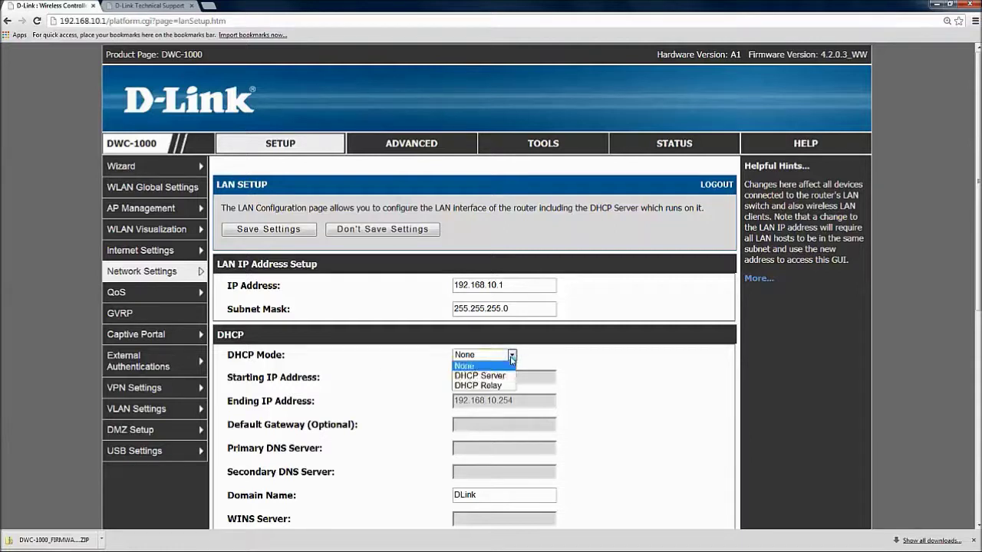
pyautogui.click(501, 376)
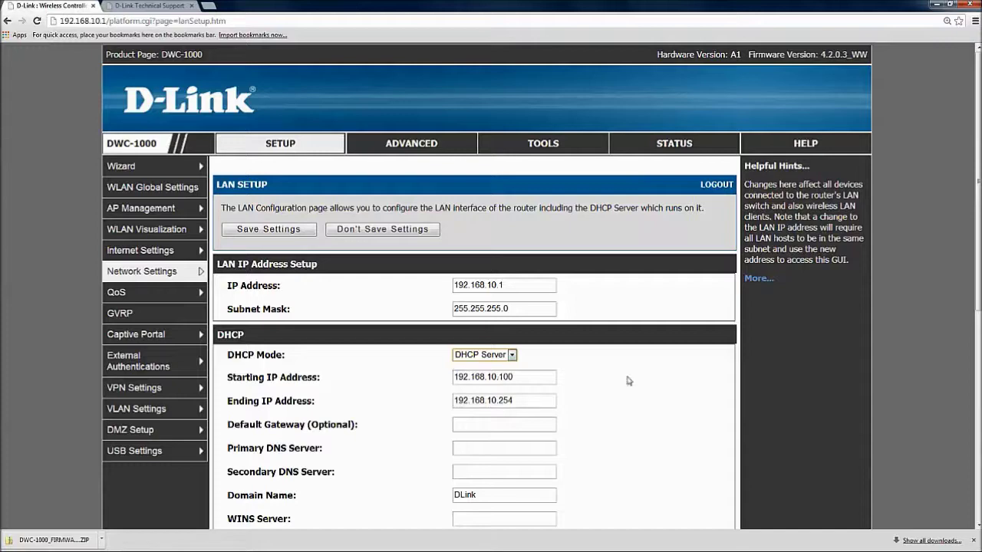
pyautogui.scroll(-2, 625, 378)
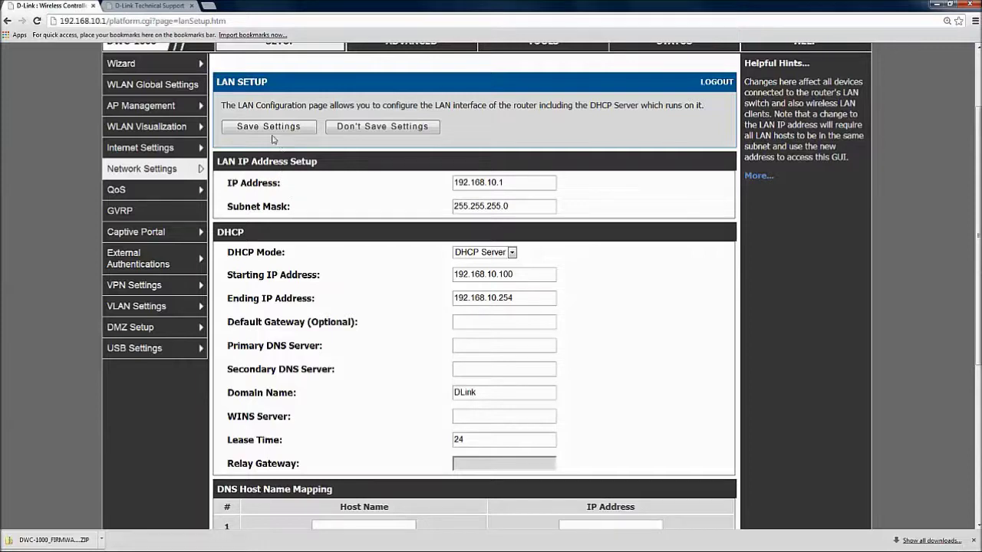
pyautogui.click(259, 135)
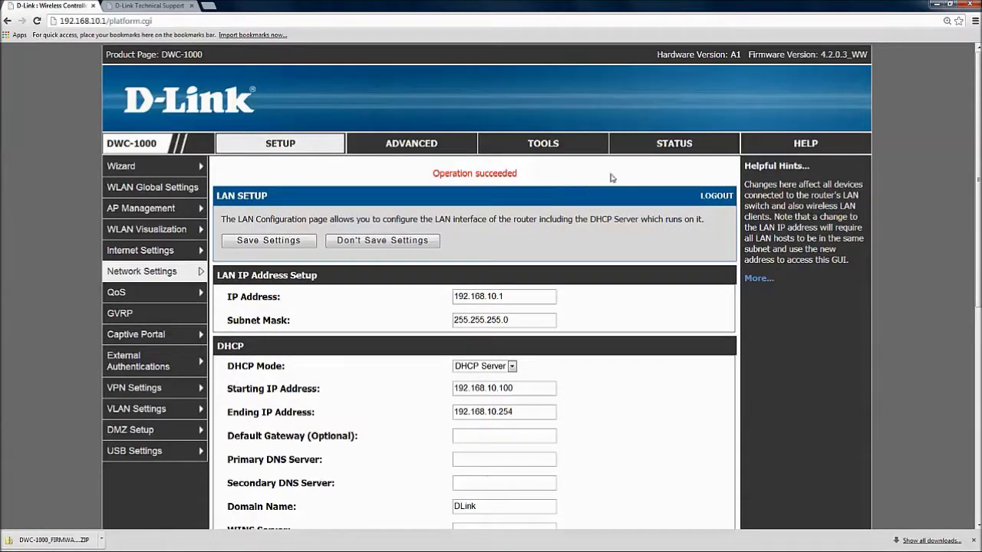
# Return to the access points summary and refresh the list of APs.
pyautogui.click(675, 148)
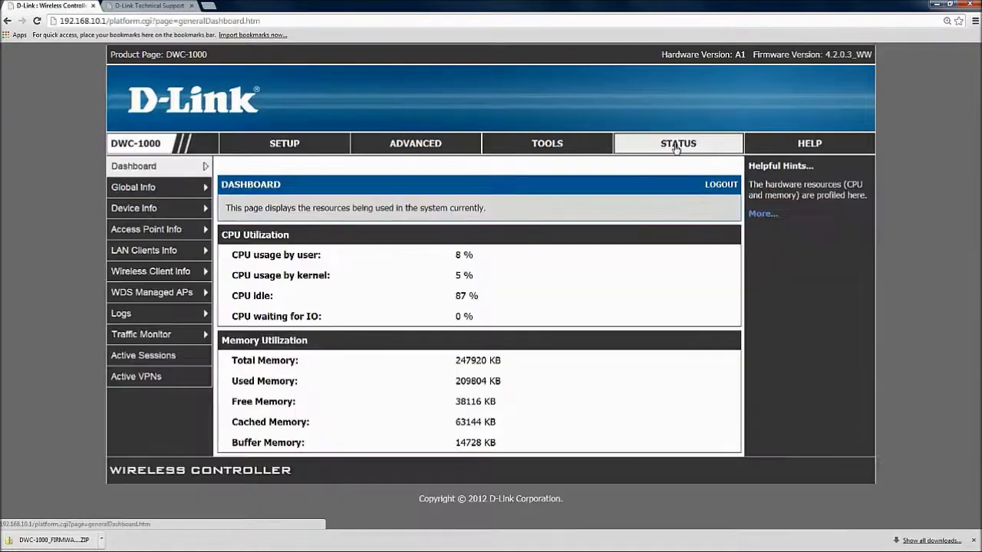
pyautogui.moveTo(156, 237)
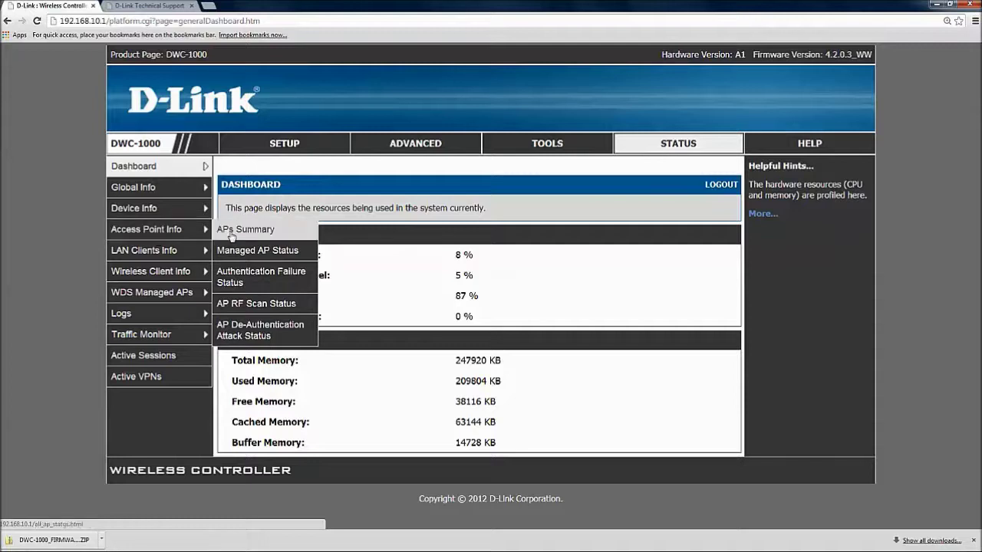
pyautogui.click(233, 235)
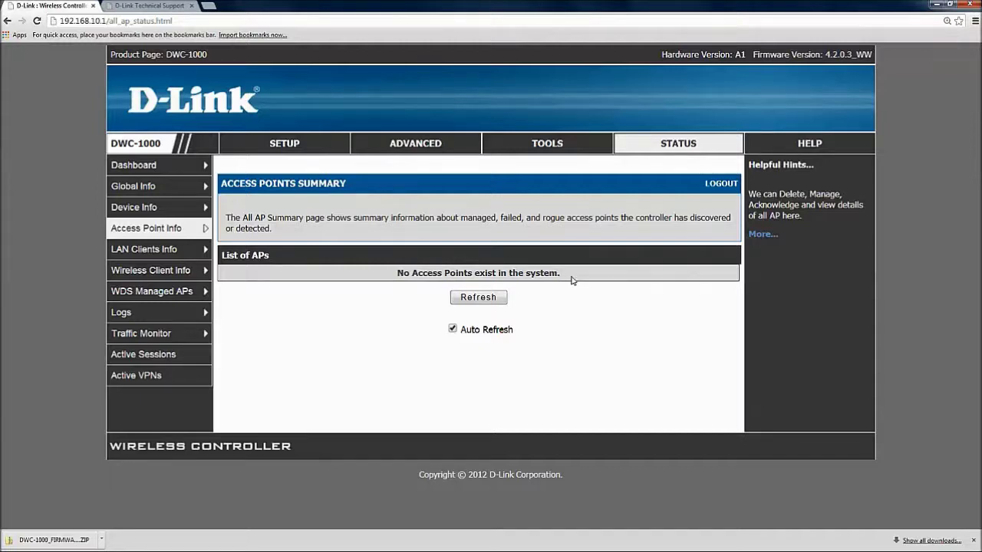
pyautogui.click(500, 297)
pyautogui.click(495, 298)
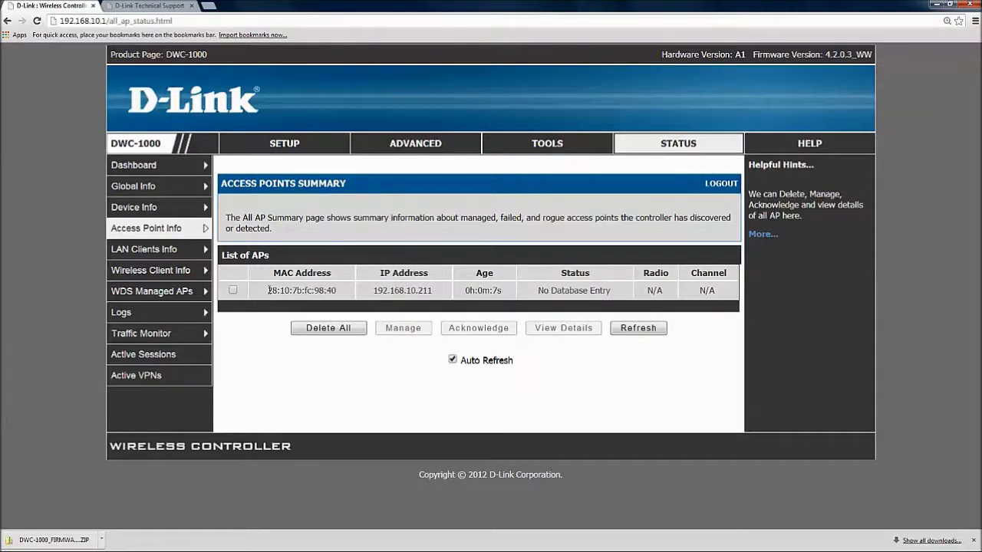
# Examine the MAC address and IP address of the discovered access point.
pyautogui.moveTo(268, 290); pyautogui.dragTo(348, 296)
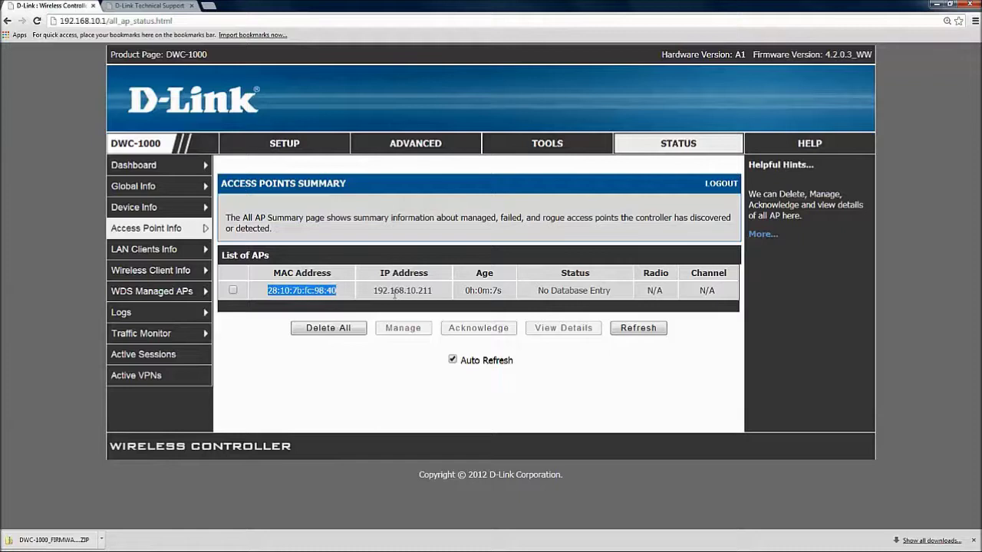
pyautogui.moveTo(373, 290); pyautogui.dragTo(445, 293)
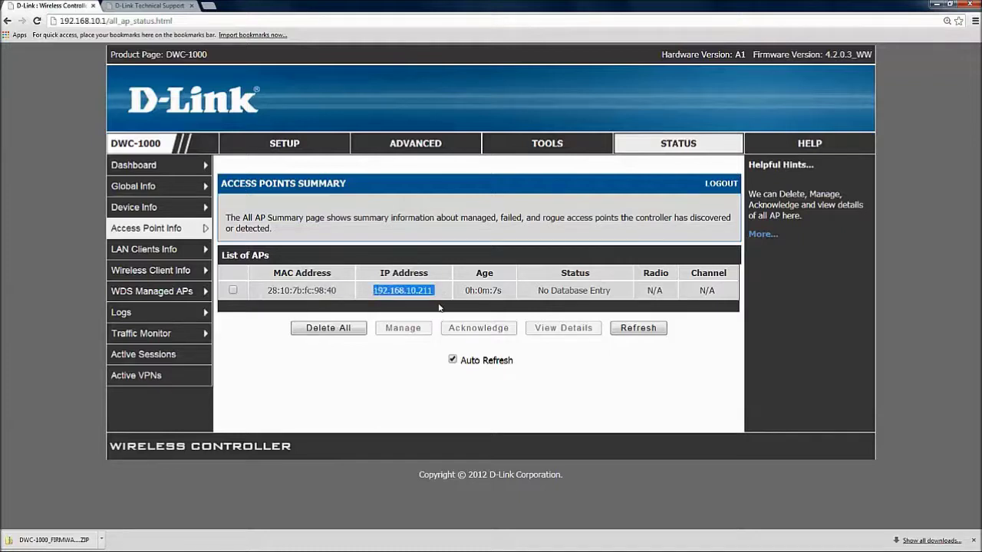
pyautogui.click(439, 308)
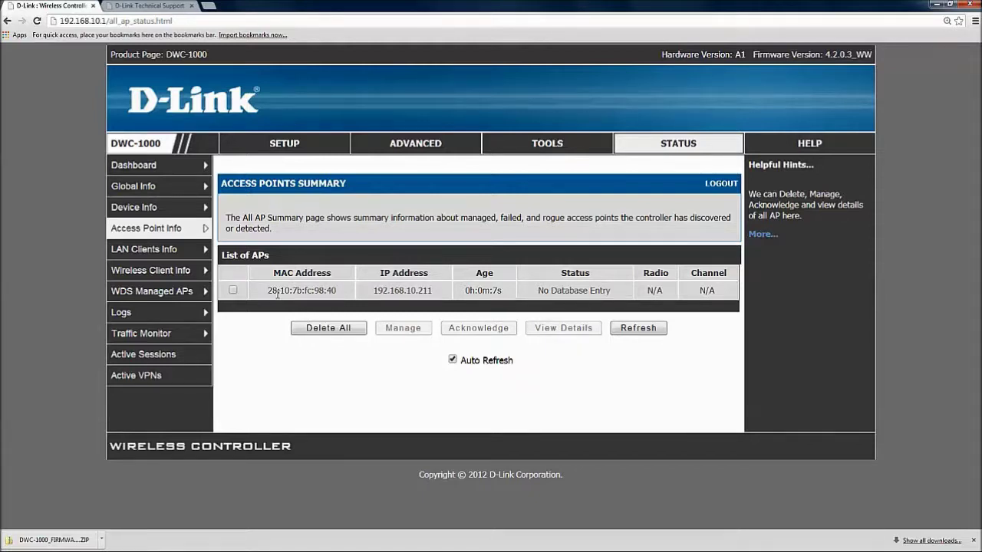
# Select the discovered access point for management and set its location to Lobby in the valid AP configuration.
pyautogui.click(233, 291)
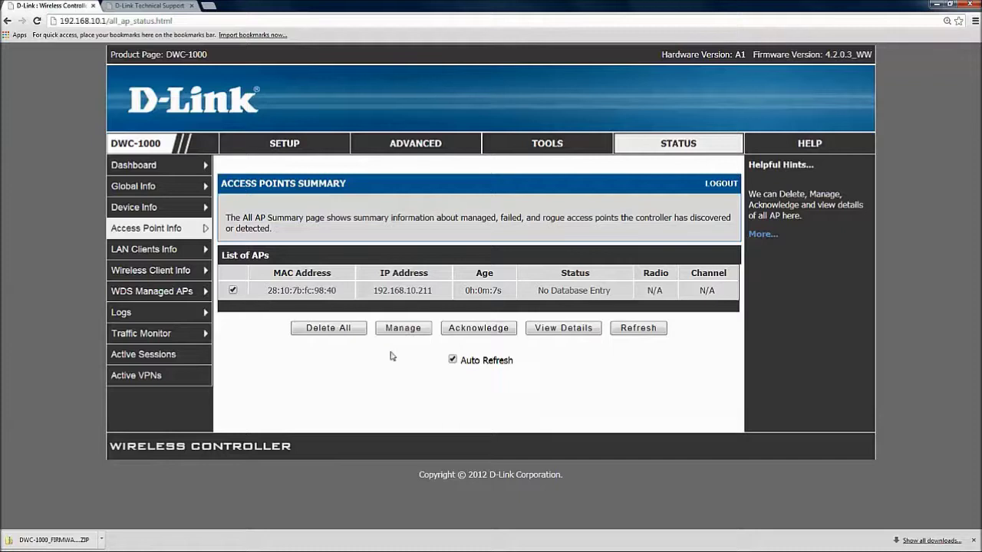
pyautogui.click(414, 331)
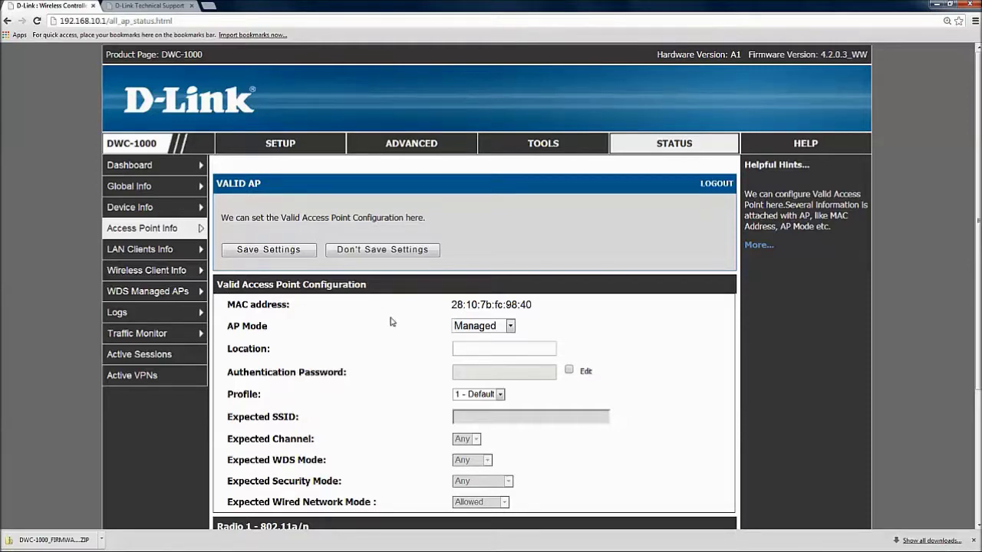
pyautogui.scroll(-1, 389, 321)
pyautogui.click(487, 247)
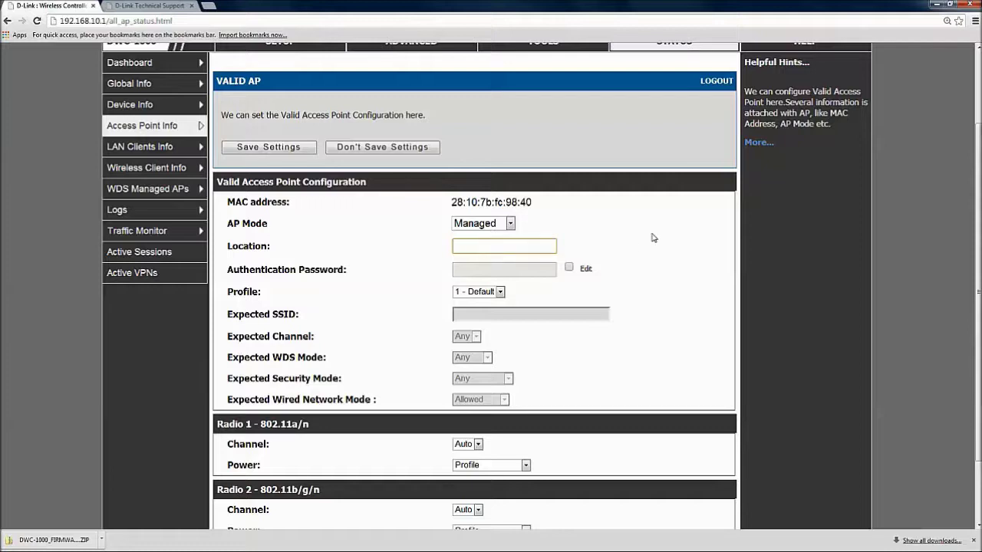
pyautogui.write('Lobby')
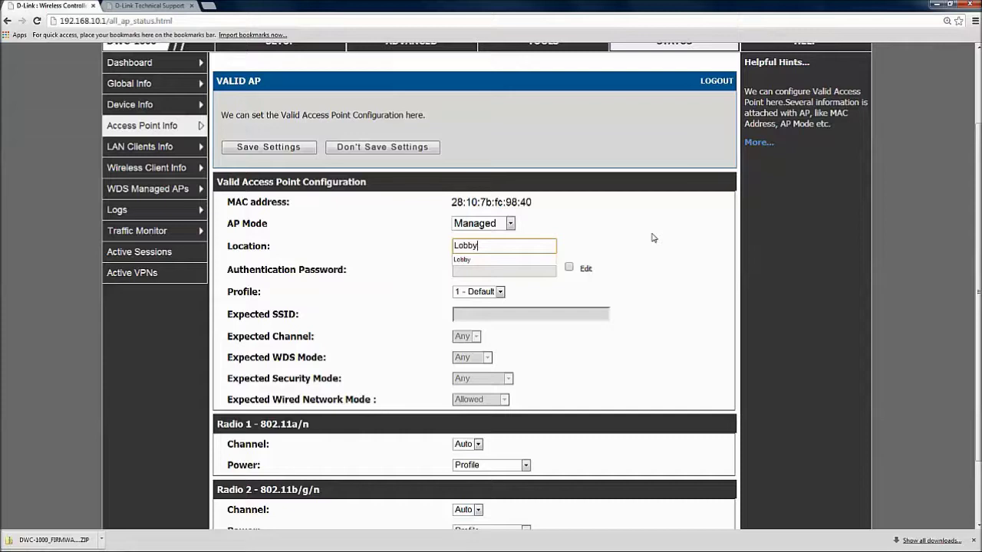
pyautogui.click(637, 229)
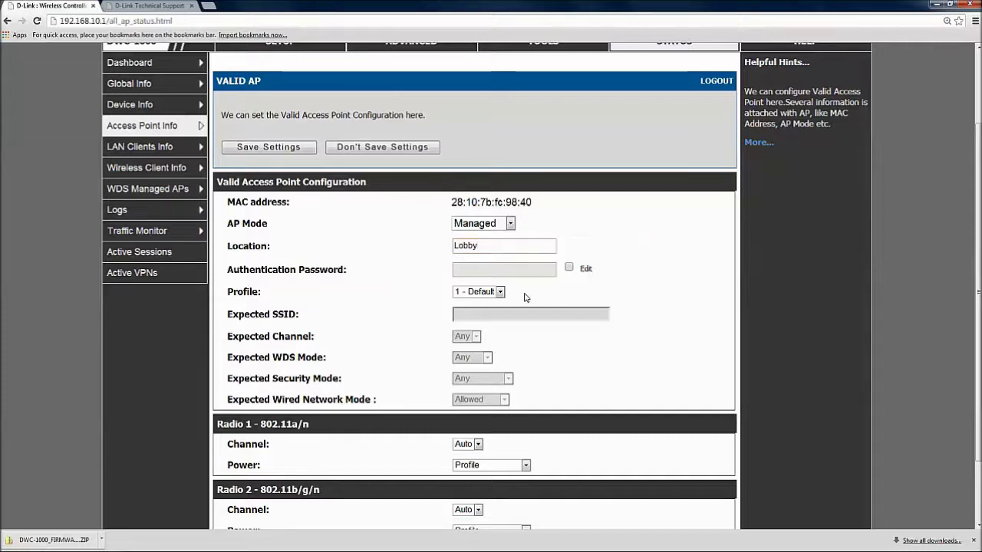
# Keep the 1 - Default profile for the Lobby access point, save the valid AP configuration and acknowledge the notice.
pyautogui.click(500, 292)
pyautogui.click(501, 294)
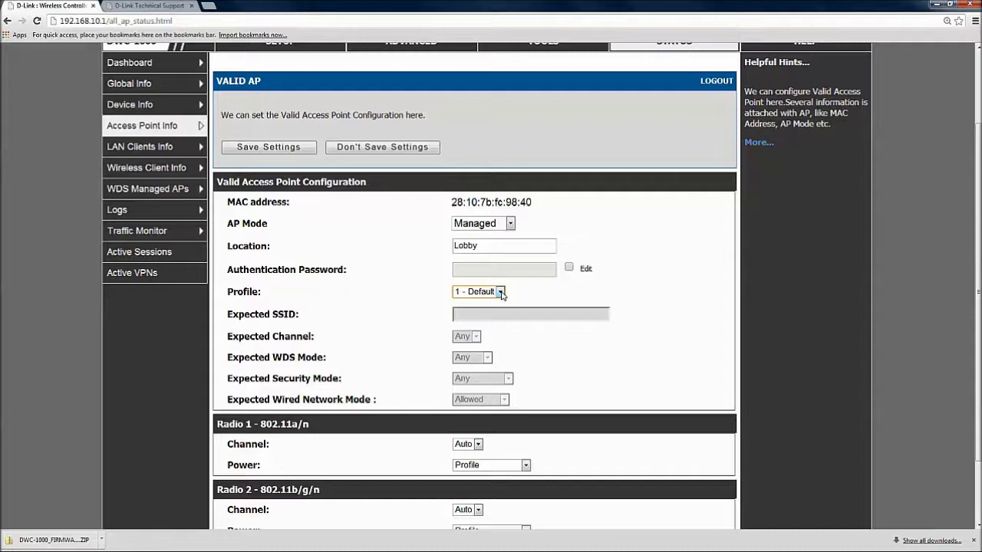
pyautogui.click(551, 296)
pyautogui.scroll(-2, 590, 362)
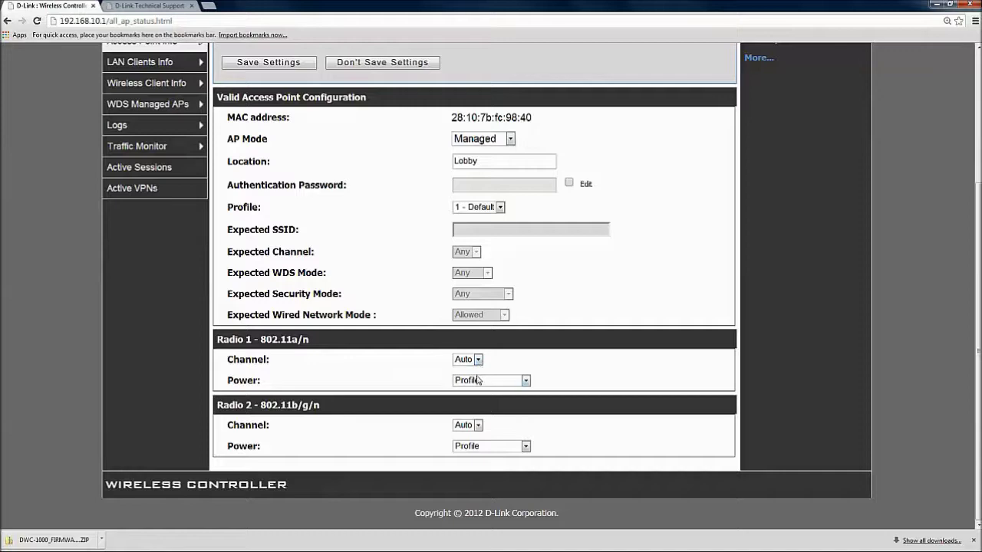
pyautogui.scroll(1, 462, 401)
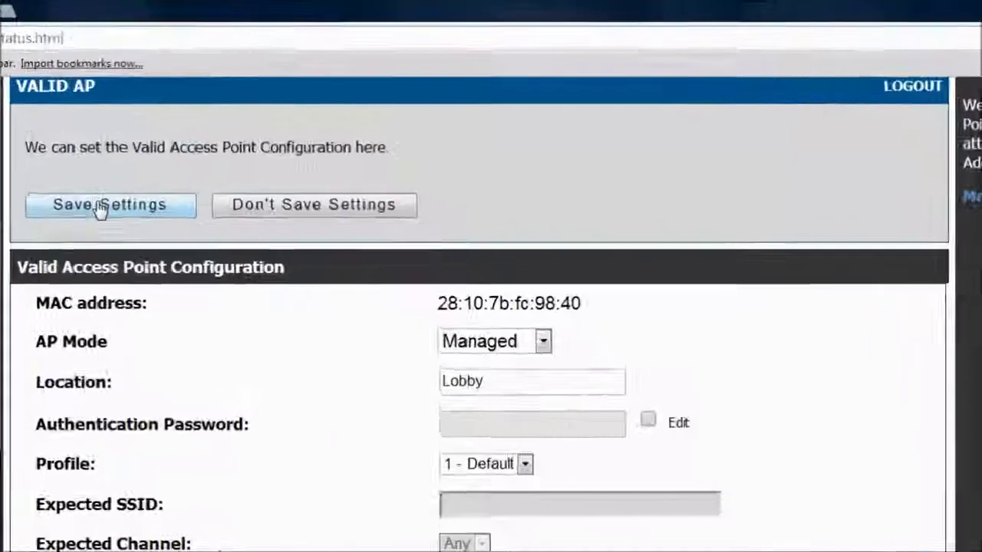
pyautogui.click(264, 115)
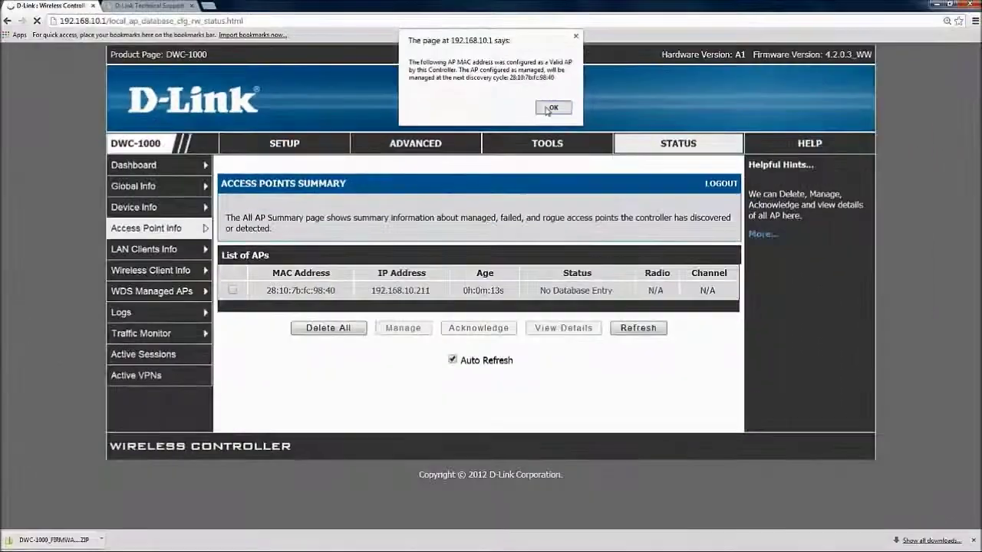
pyautogui.click(591, 162)
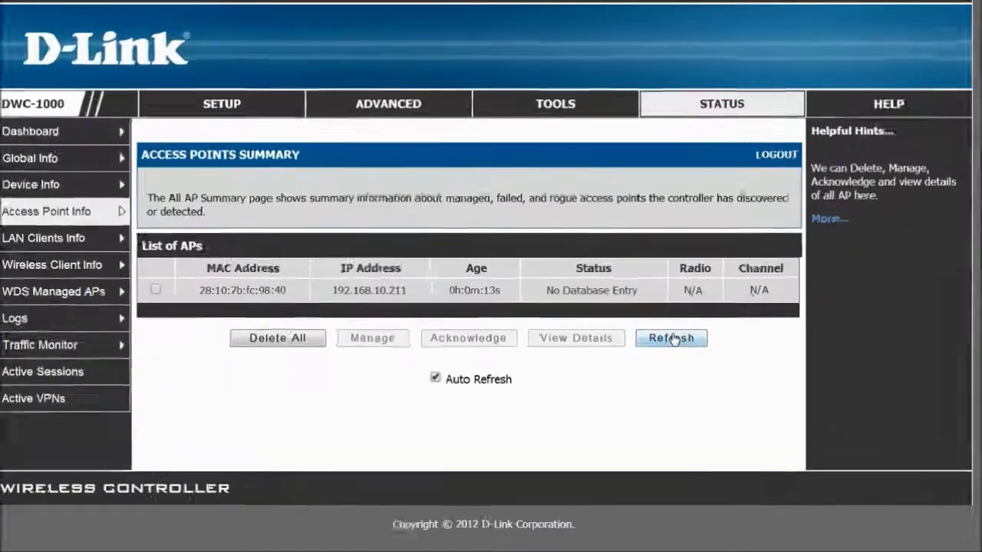
# Refresh the access points list repeatedly and check the management status of the access point.
pyautogui.click(671, 339)
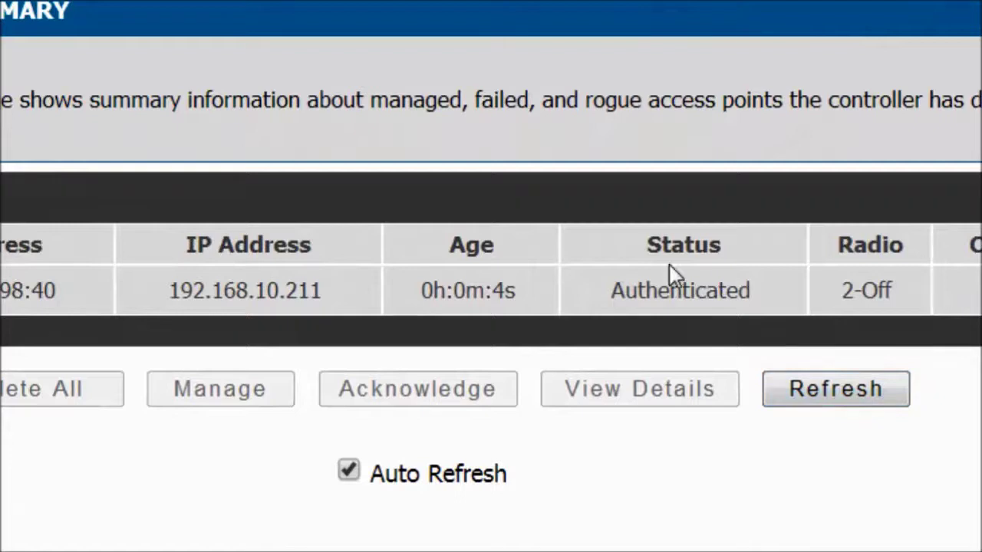
pyautogui.moveTo(662, 250); pyautogui.dragTo(714, 257)
pyautogui.moveTo(624, 294); pyautogui.dragTo(769, 296)
pyautogui.click(780, 331)
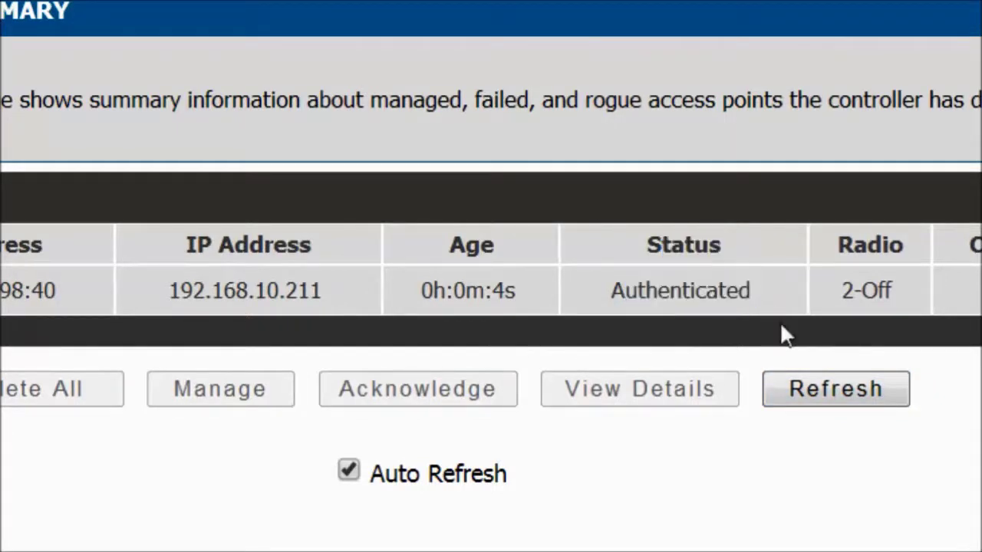
pyautogui.click(829, 395)
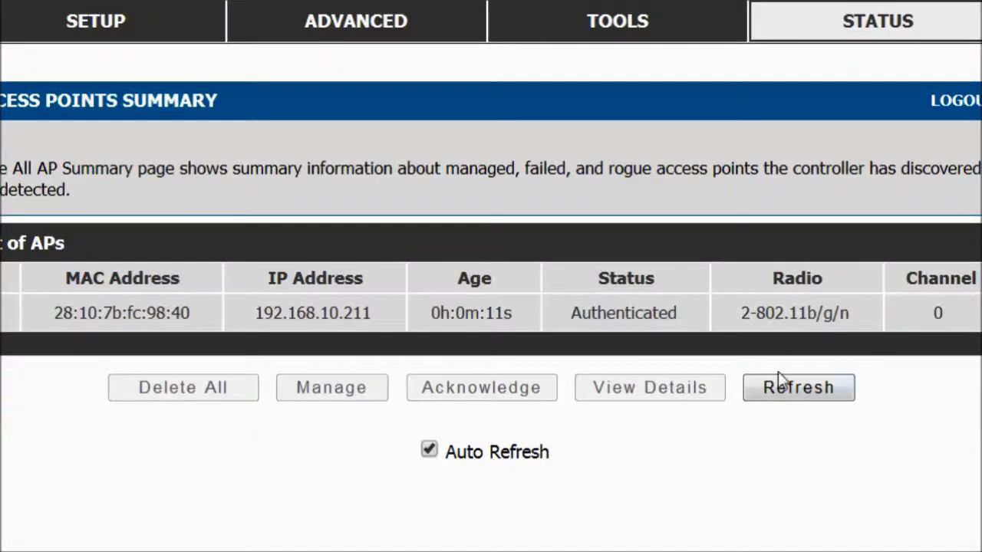
pyautogui.click(775, 398)
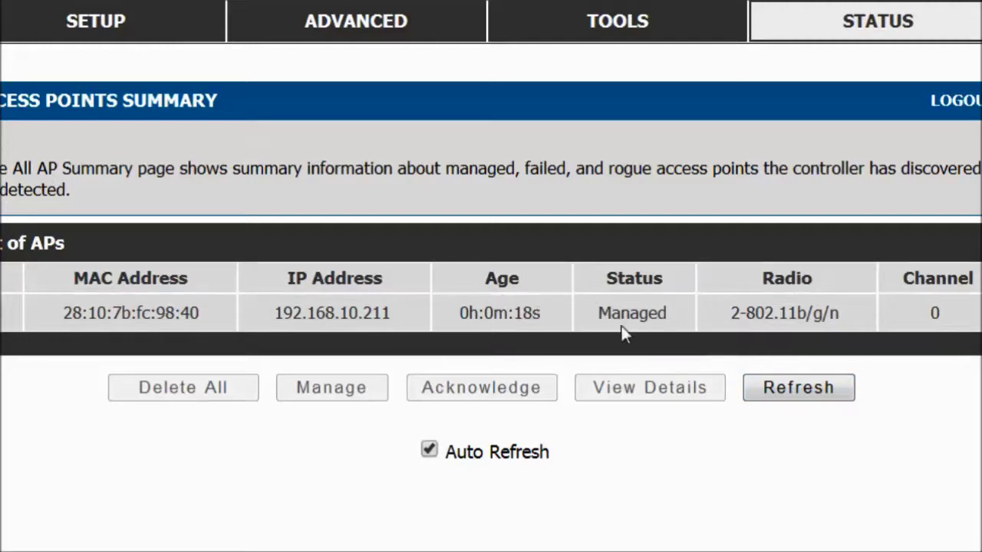
pyautogui.moveTo(604, 323); pyautogui.dragTo(669, 316)
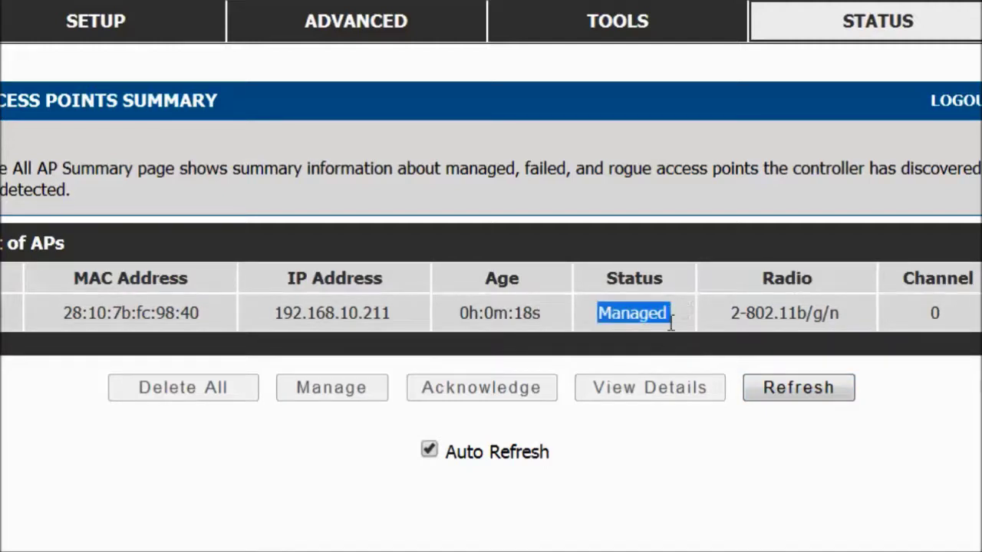
pyautogui.click(665, 351)
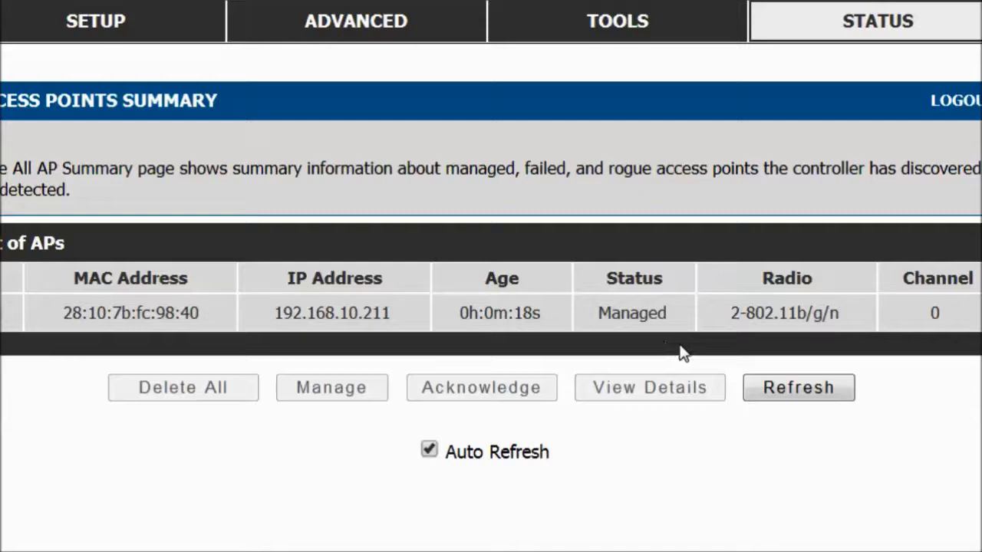